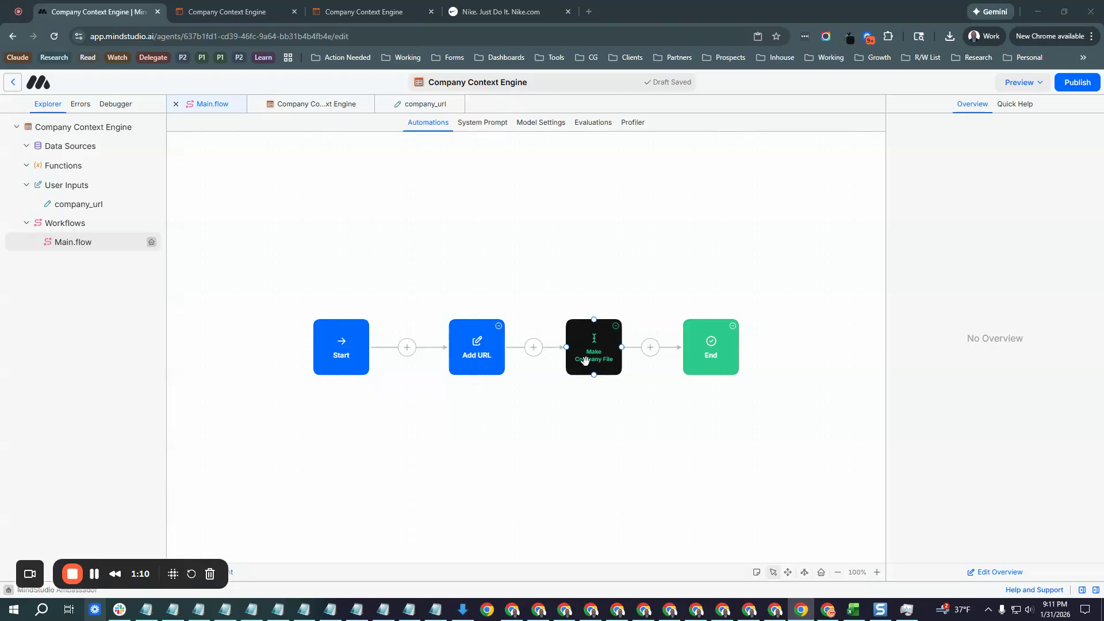
# - Open the Make Company File block's configuration and delete one blank line below the Role heading in its prompt
pyautogui.click(597, 345)
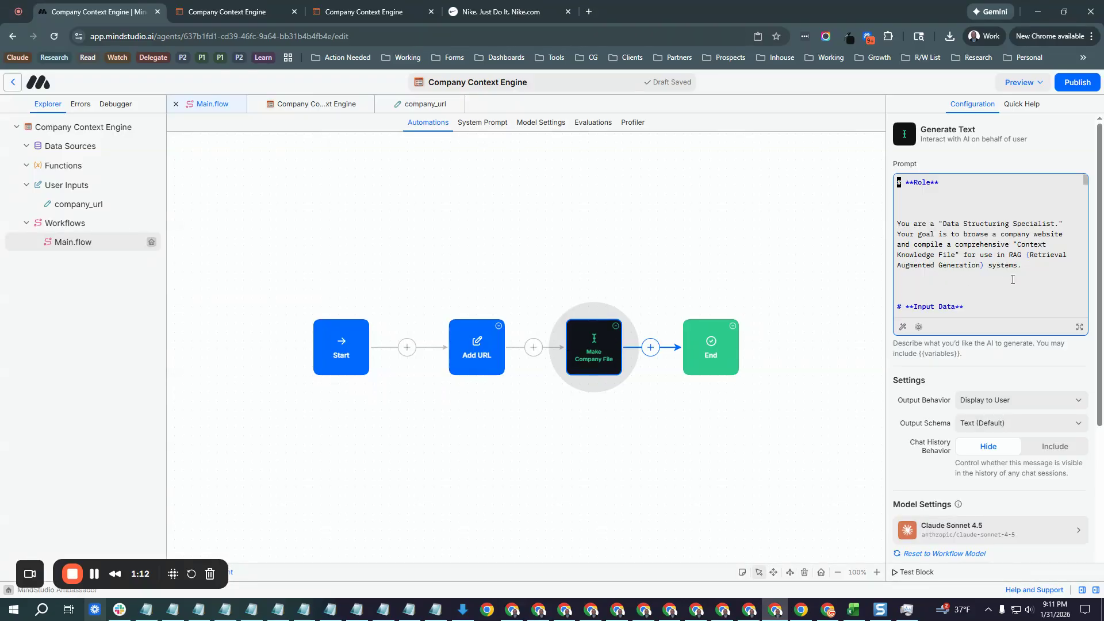
pyautogui.doubleClick(1004, 265)
pyautogui.click(929, 204)
pyautogui.press('Delete')
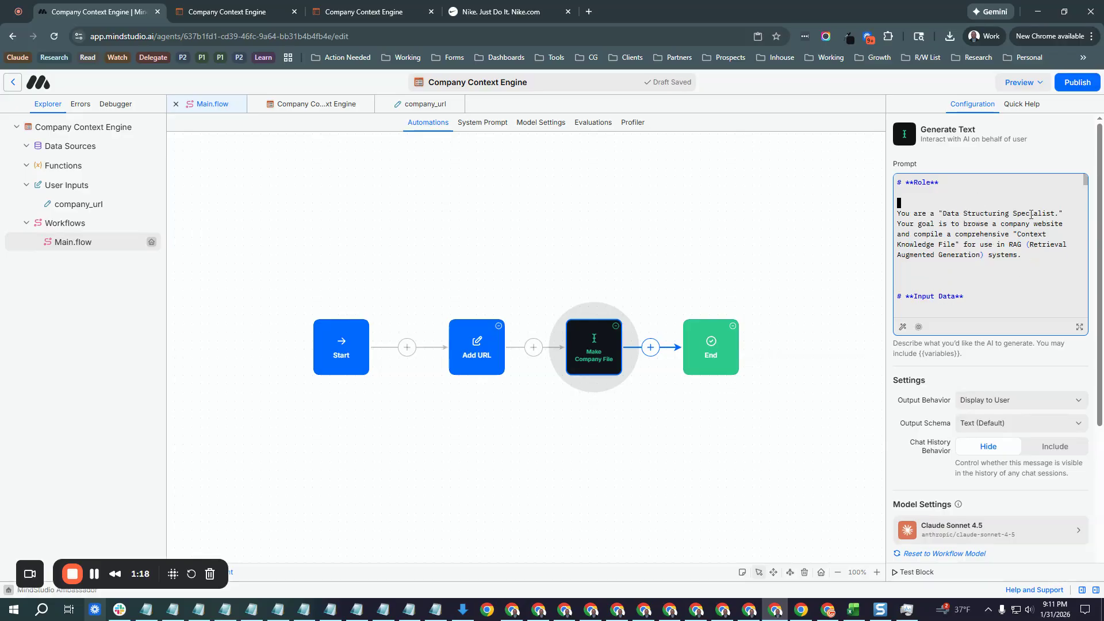
# - Review the Make Company File prompt from the input data to the output template's Digital Presence section, plus the block's output and model settings
pyautogui.scroll(-3, 1012, 253)
pyautogui.scroll(-2, 1023, 259)
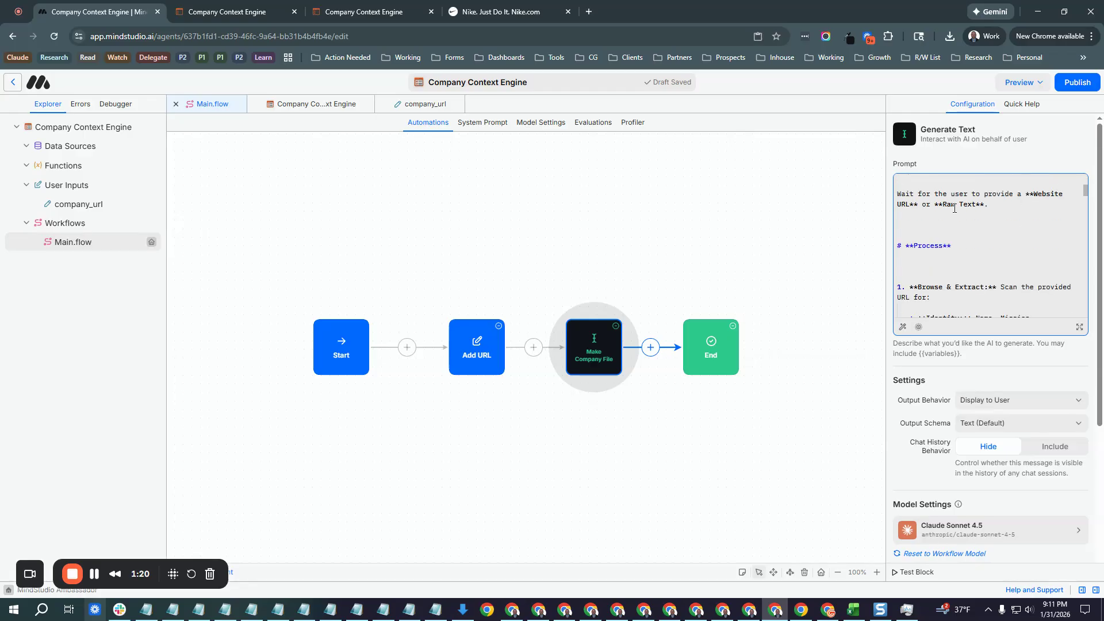
pyautogui.scroll(-2, 987, 224)
pyautogui.scroll(-2, 952, 224)
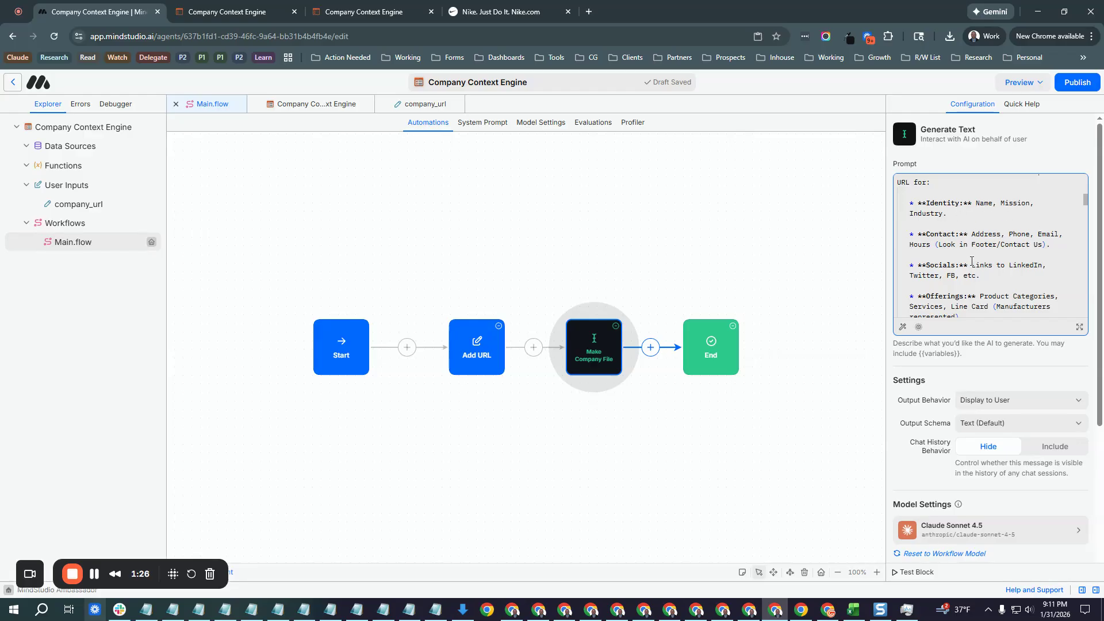
pyautogui.scroll(-3, 960, 230)
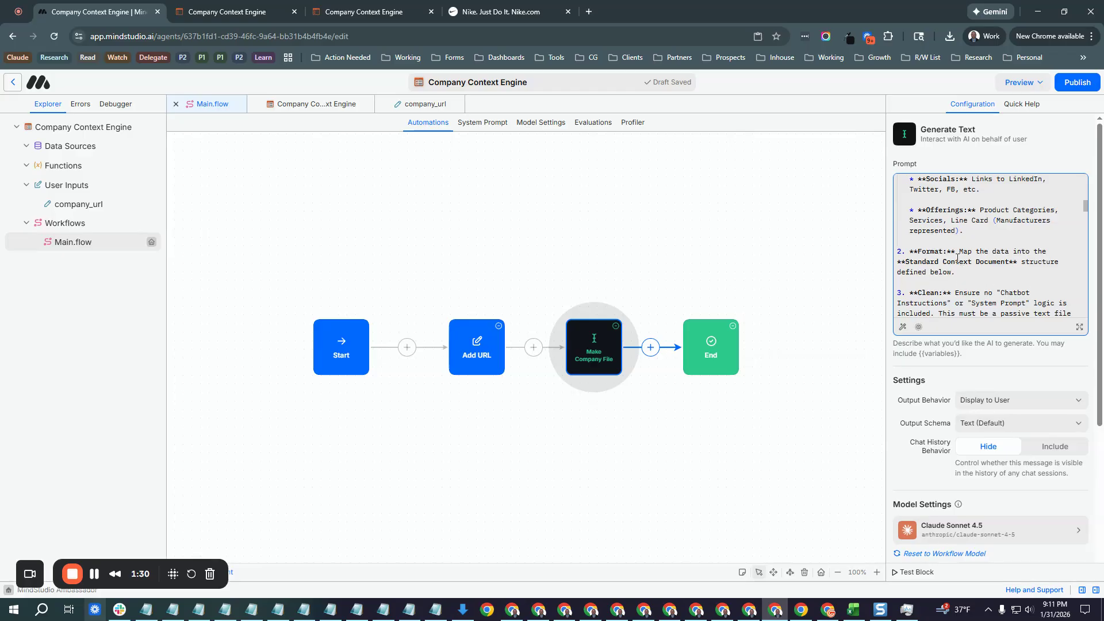
pyautogui.scroll(-8, 1041, 287)
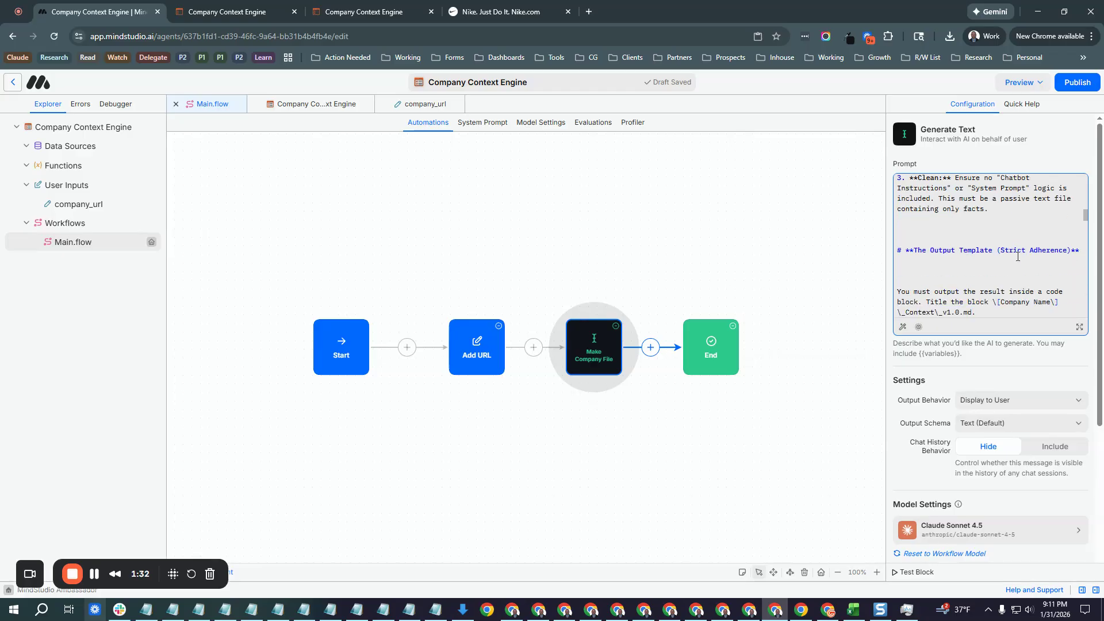
pyautogui.scroll(-4, 973, 215)
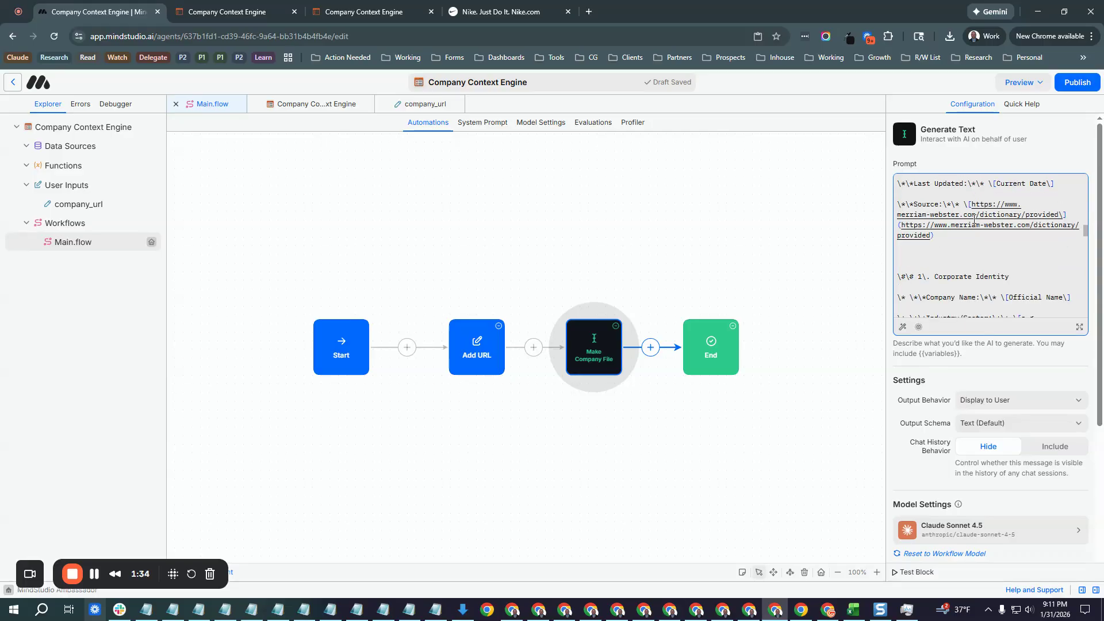
pyautogui.scroll(-10, 995, 239)
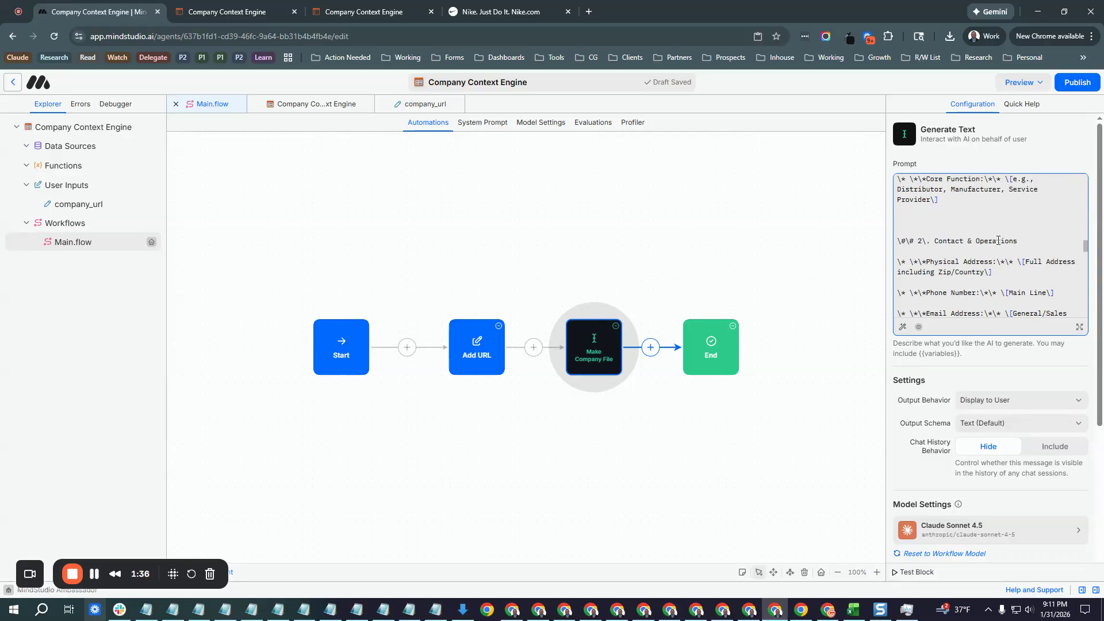
pyautogui.scroll(-2, 1000, 241)
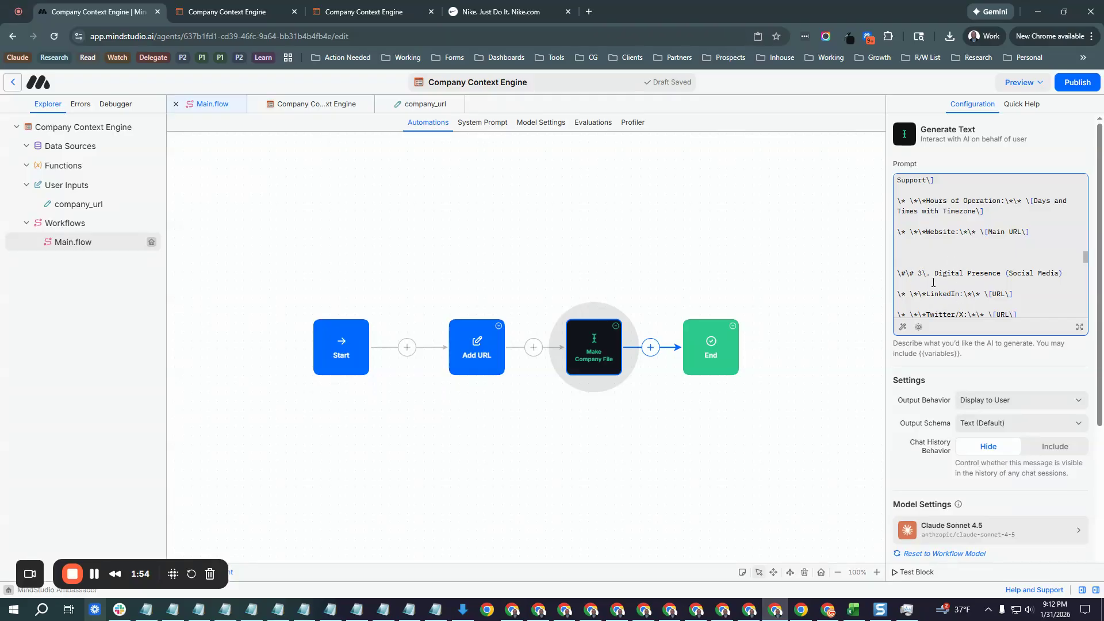
pyautogui.scroll(-3, 895, 493)
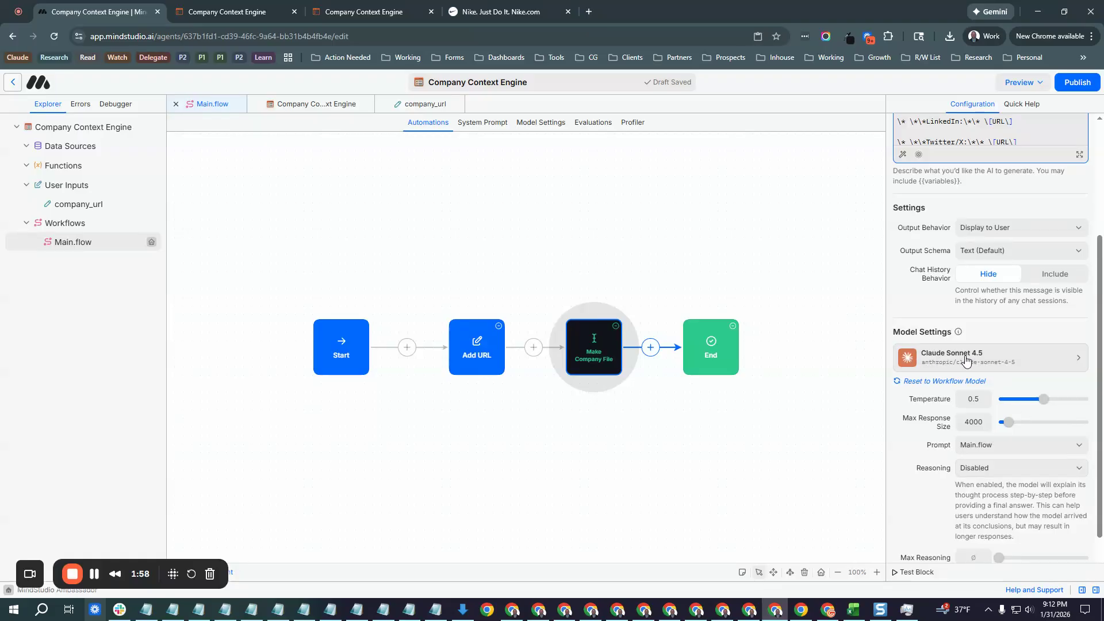
pyautogui.scroll(2, 918, 478)
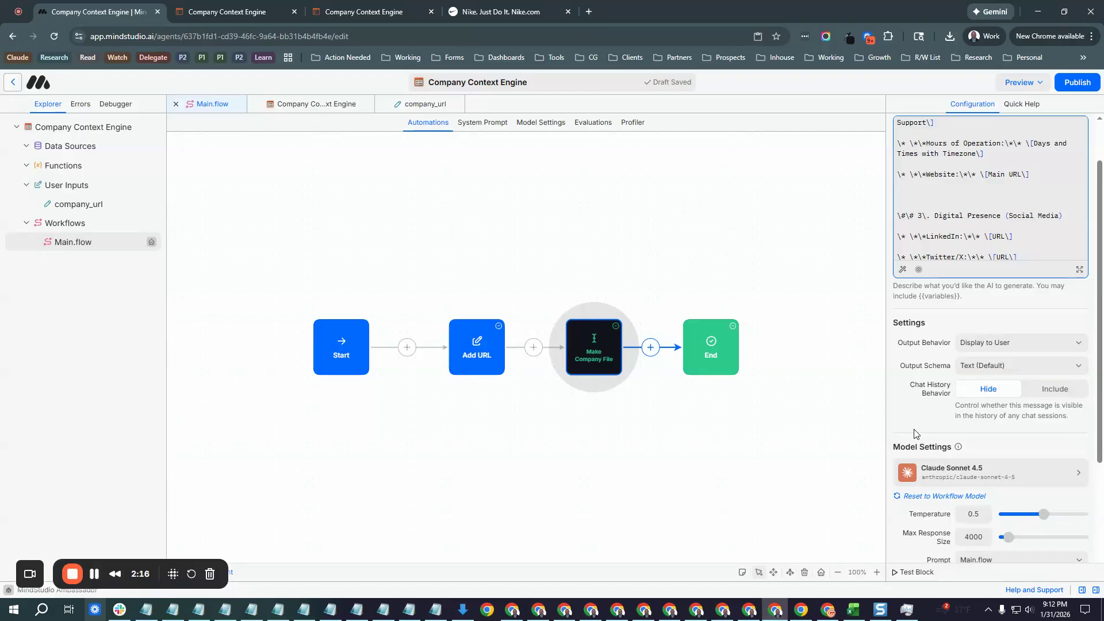
# - View the draft run's website URL entry form and switch to the Company Context Engine run made for Nike
pyautogui.click(239, 11)
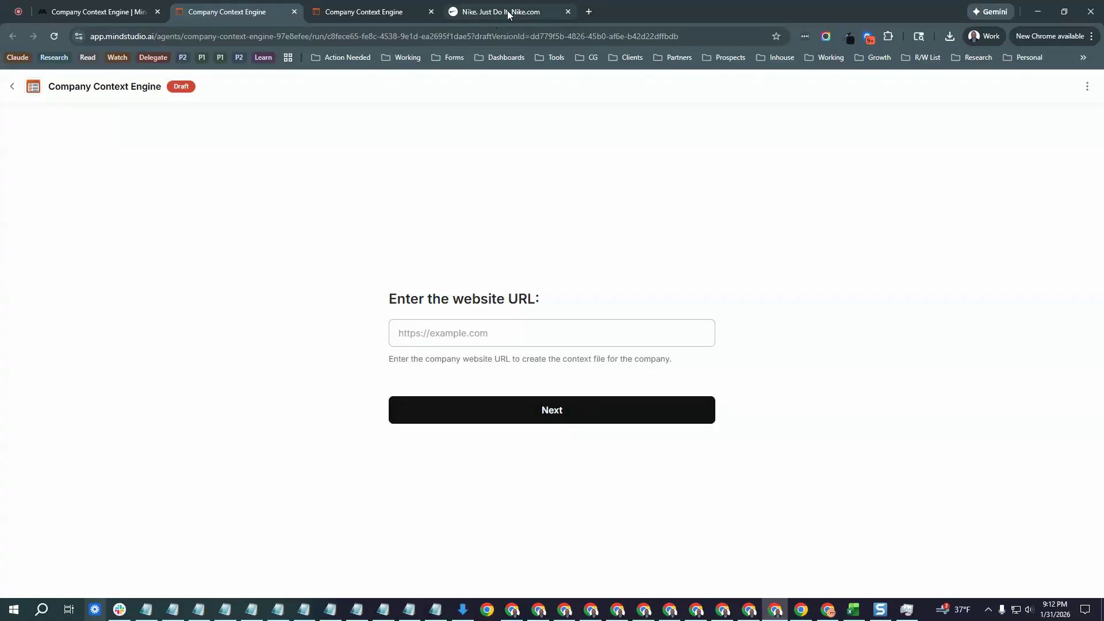
pyautogui.moveTo(509, 14)
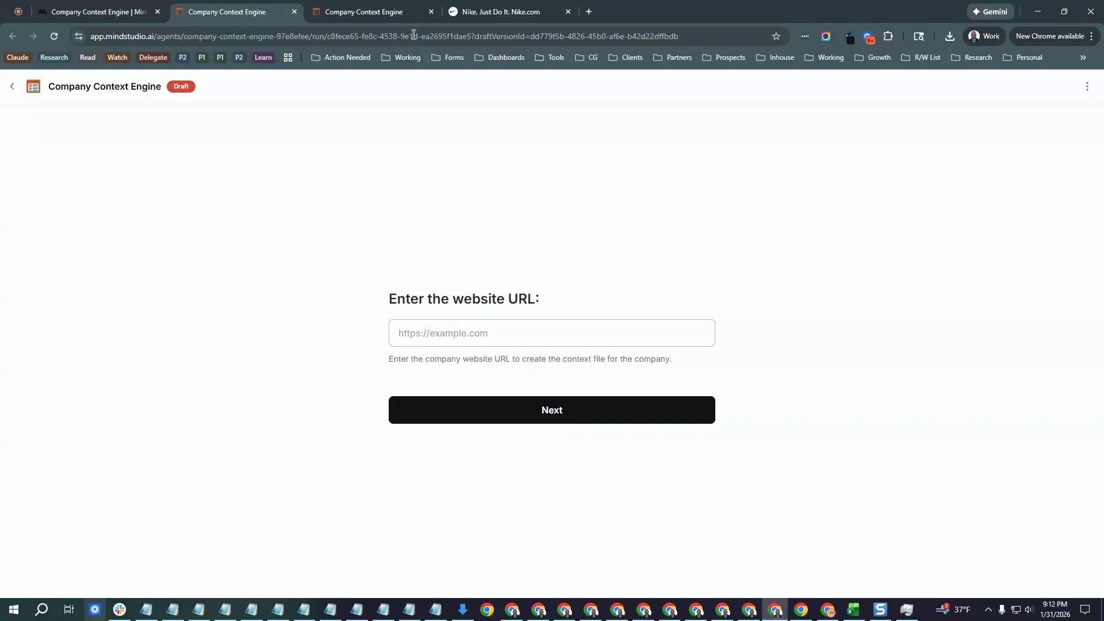
pyautogui.click(389, 8)
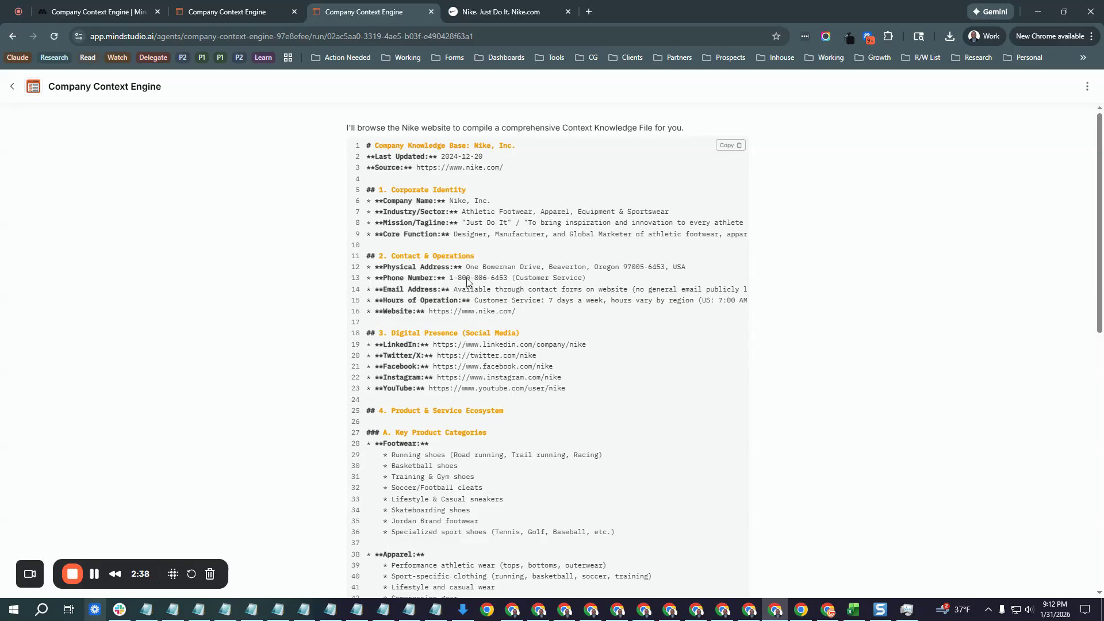
# - Examine the generated Nike knowledge file, from Corporate Identity and product categories through services, manufacturers and key differentiators
pyautogui.scroll(-6, 470, 285)
pyautogui.scroll(-4, 470, 298)
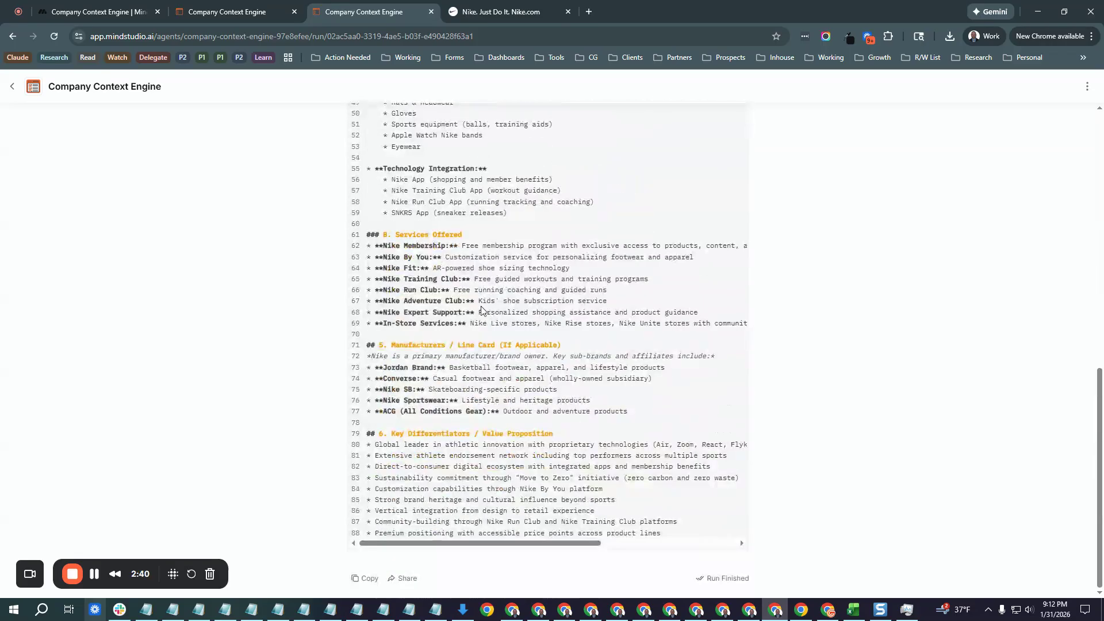
pyautogui.scroll(5, 546, 241)
pyautogui.scroll(5, 545, 240)
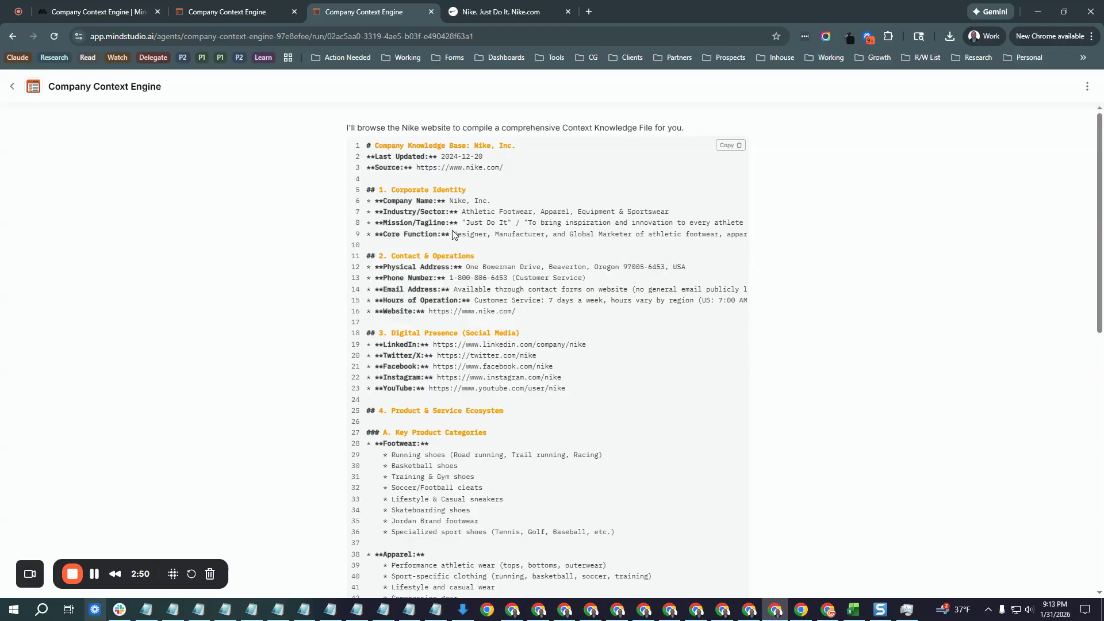
pyautogui.scroll(-1, 440, 212)
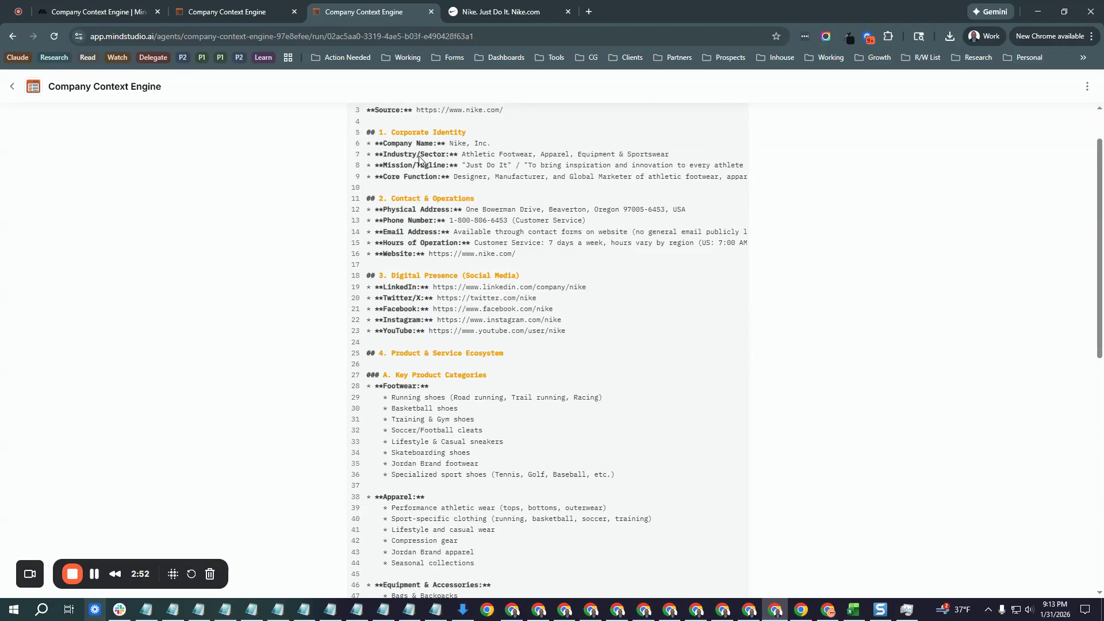
pyautogui.scroll(1, 621, 218)
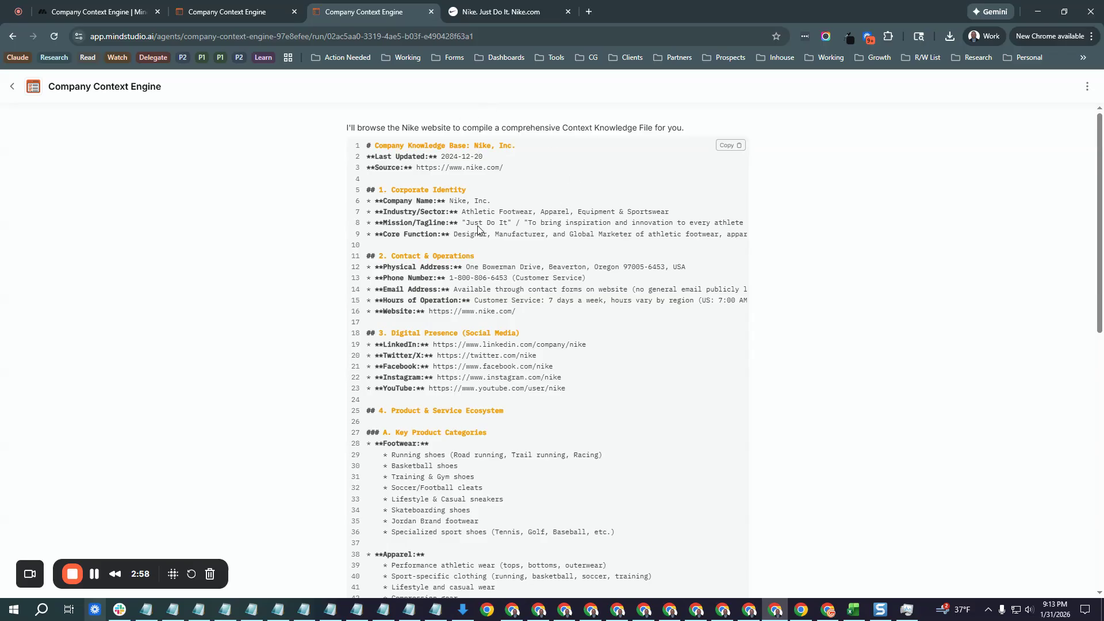
pyautogui.scroll(-2, 448, 204)
pyautogui.scroll(-5, 448, 204)
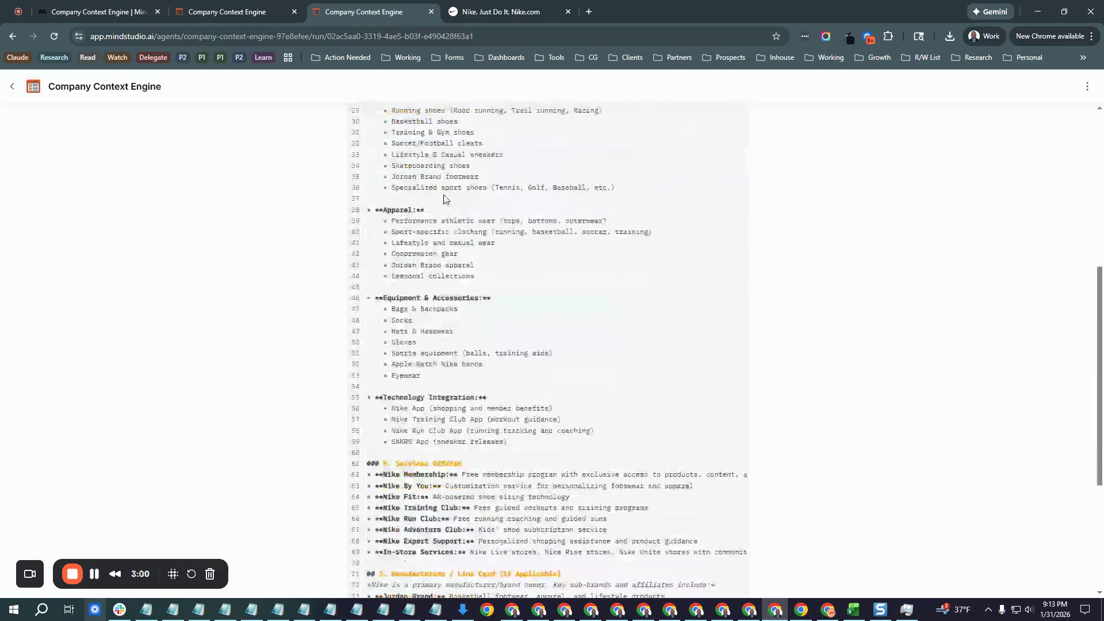
pyautogui.scroll(-2, 455, 175)
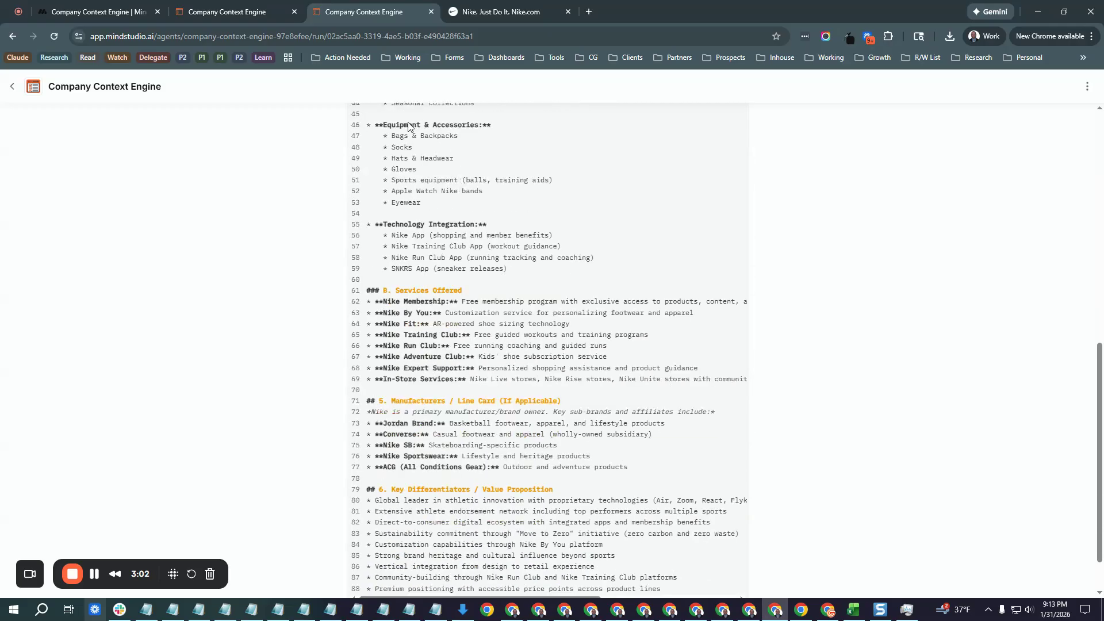
pyautogui.scroll(-2, 490, 319)
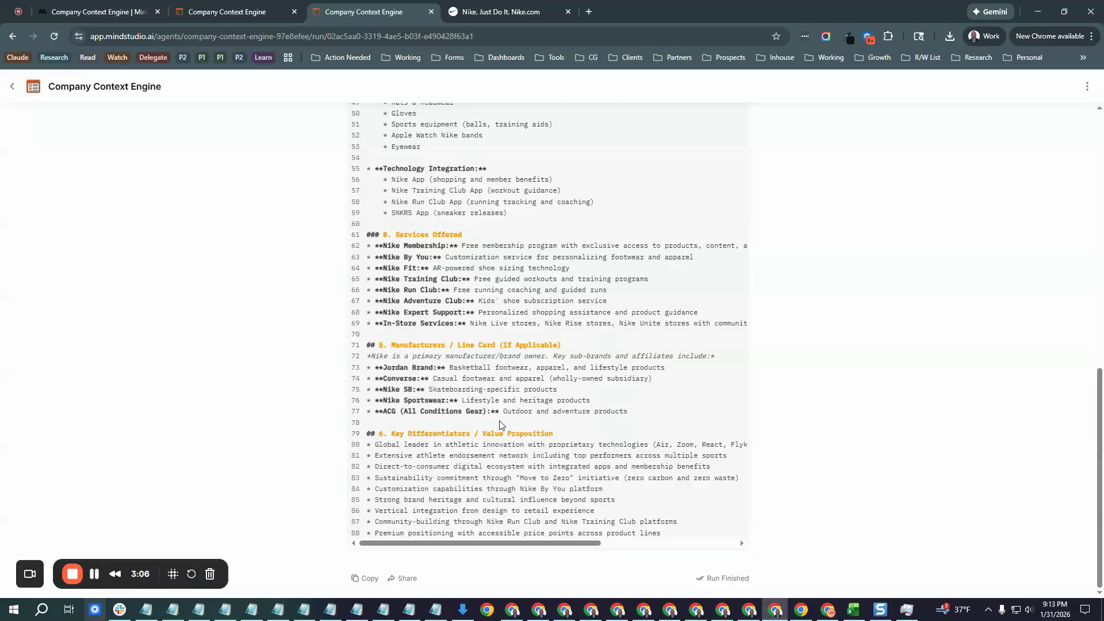
pyautogui.scroll(4, 496, 397)
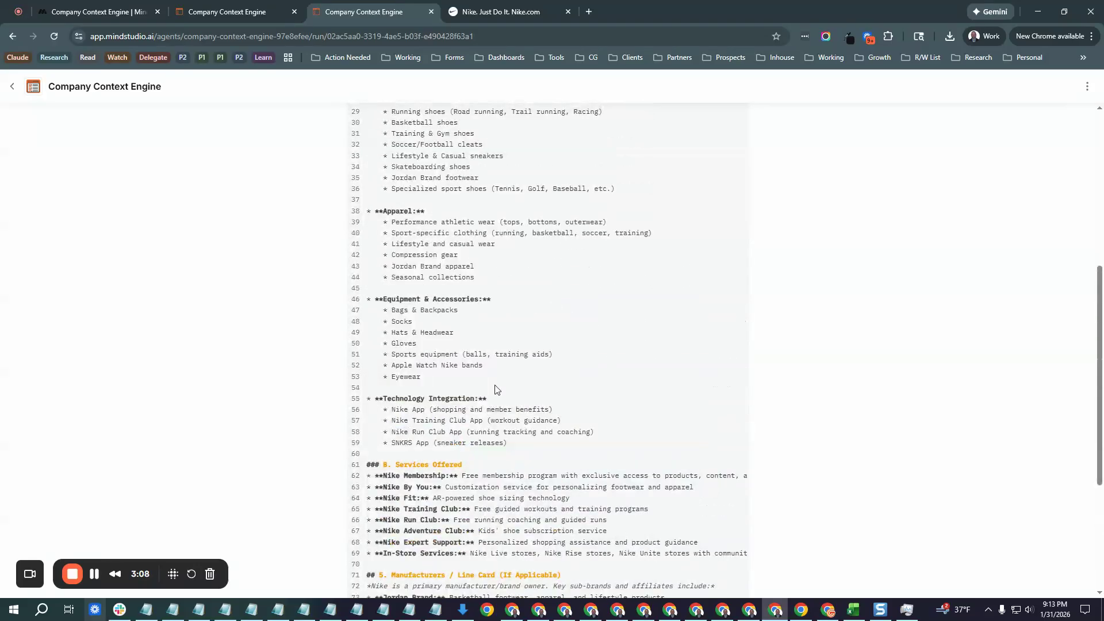
pyautogui.scroll(2, 485, 230)
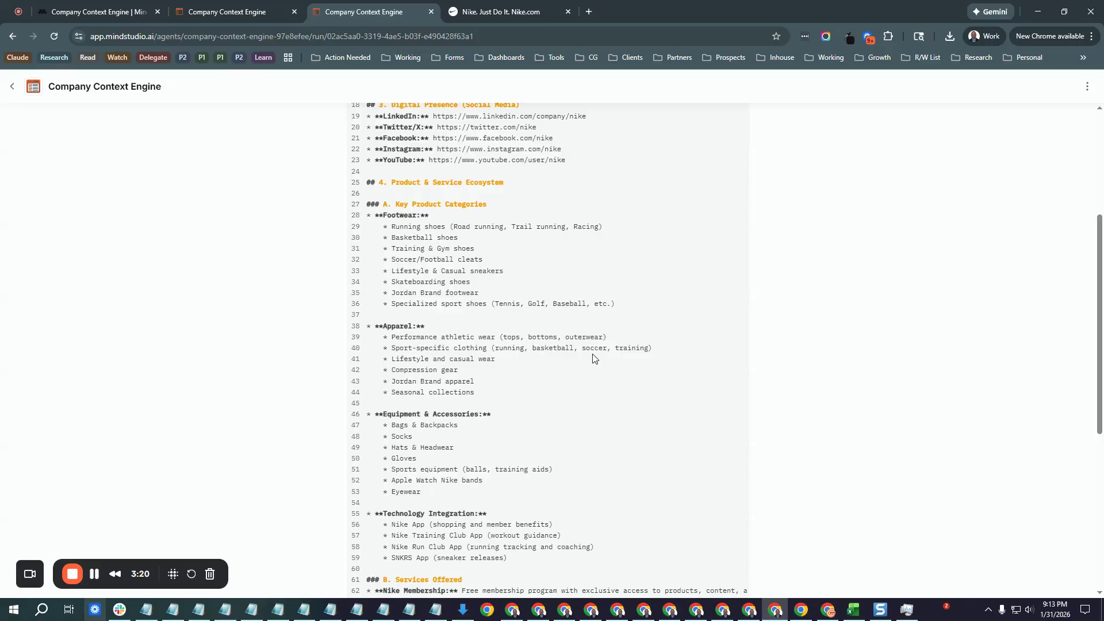
pyautogui.scroll(3, 599, 365)
pyautogui.scroll(-8, 506, 286)
pyautogui.scroll(-6, 500, 343)
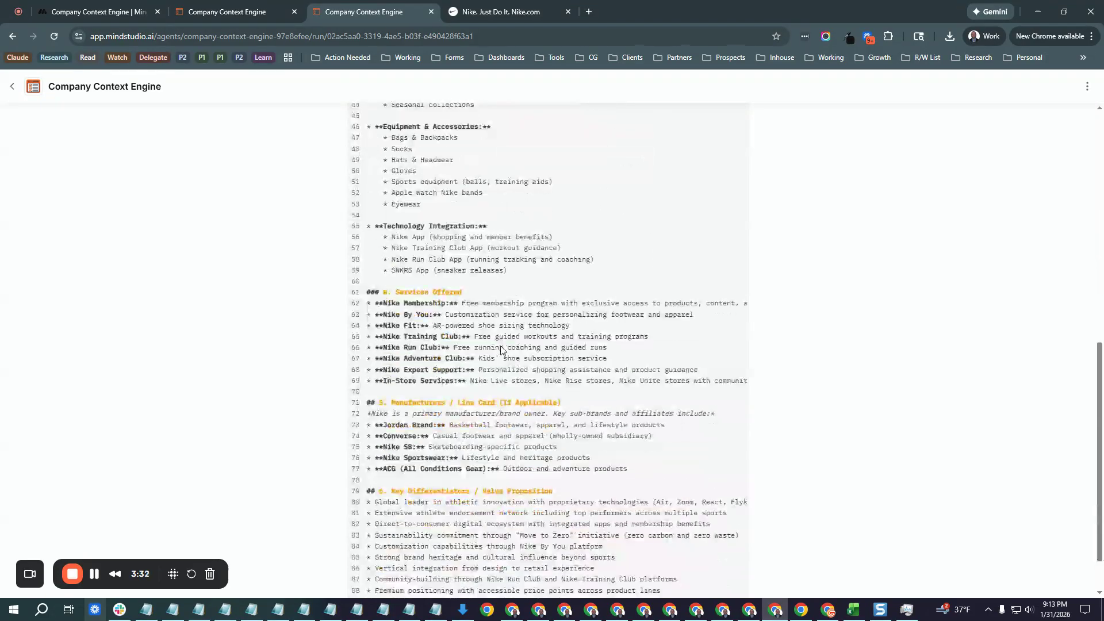